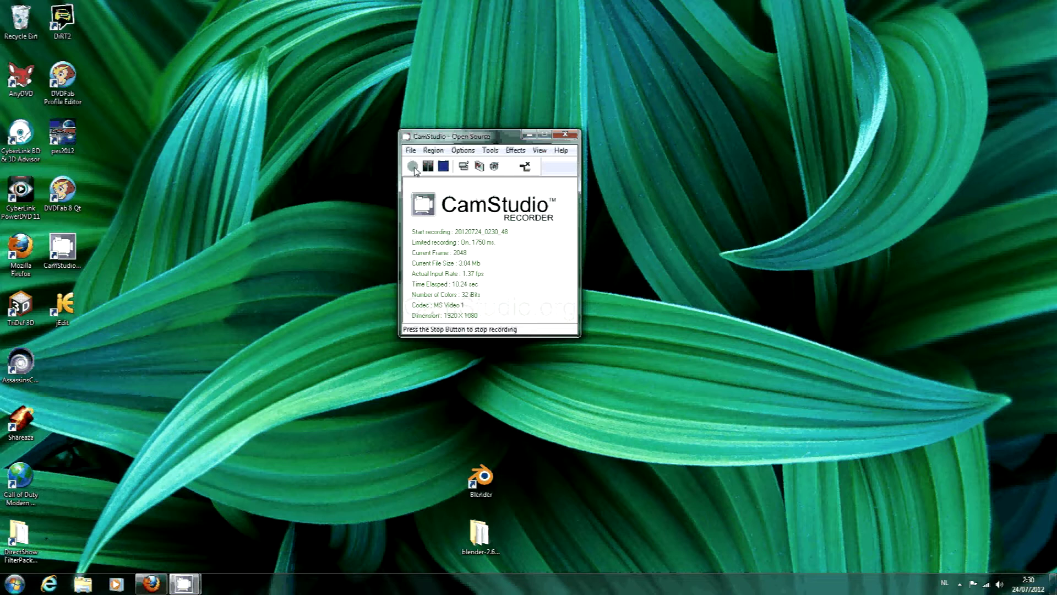
- Launch Blender, allowing the unverified program to run, and open the recent file paredge.blend
{"action": "double_click", "coordinate": [484, 477]}
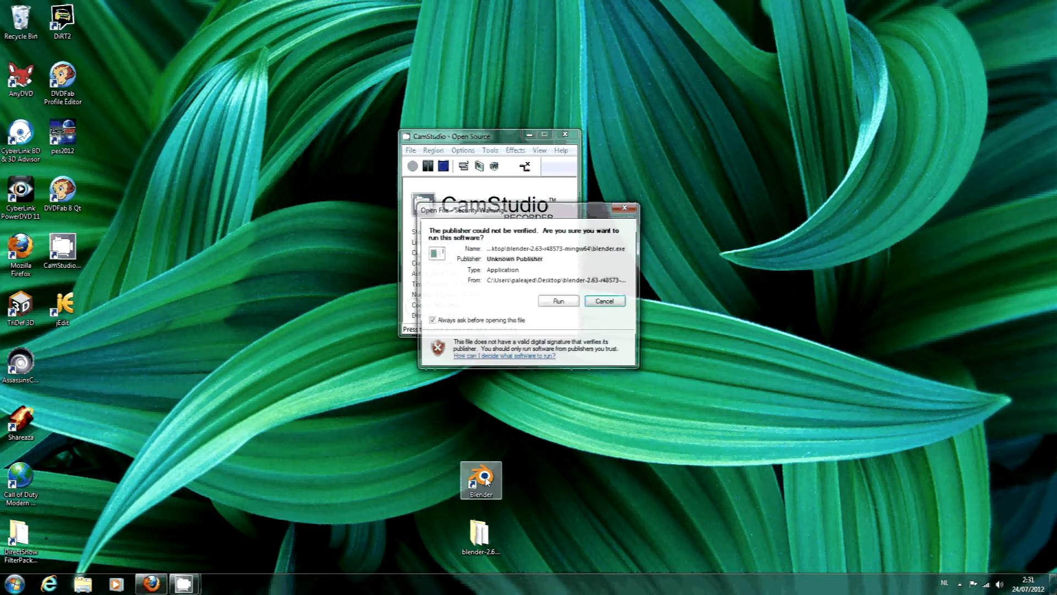
{"action": "left_click", "coordinate": [545, 302]}
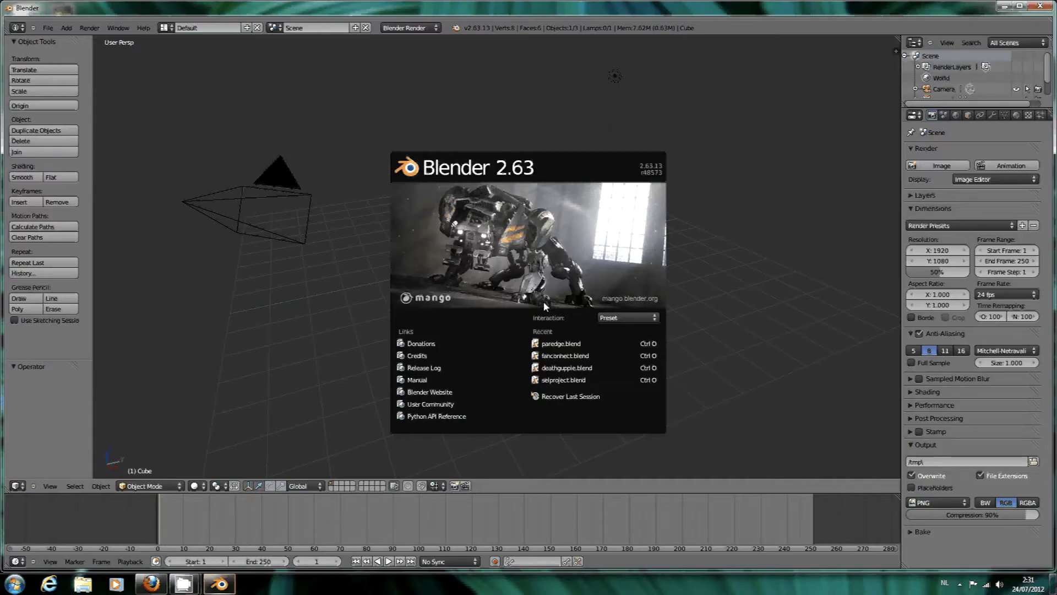
{"action": "left_click", "coordinate": [557, 344]}
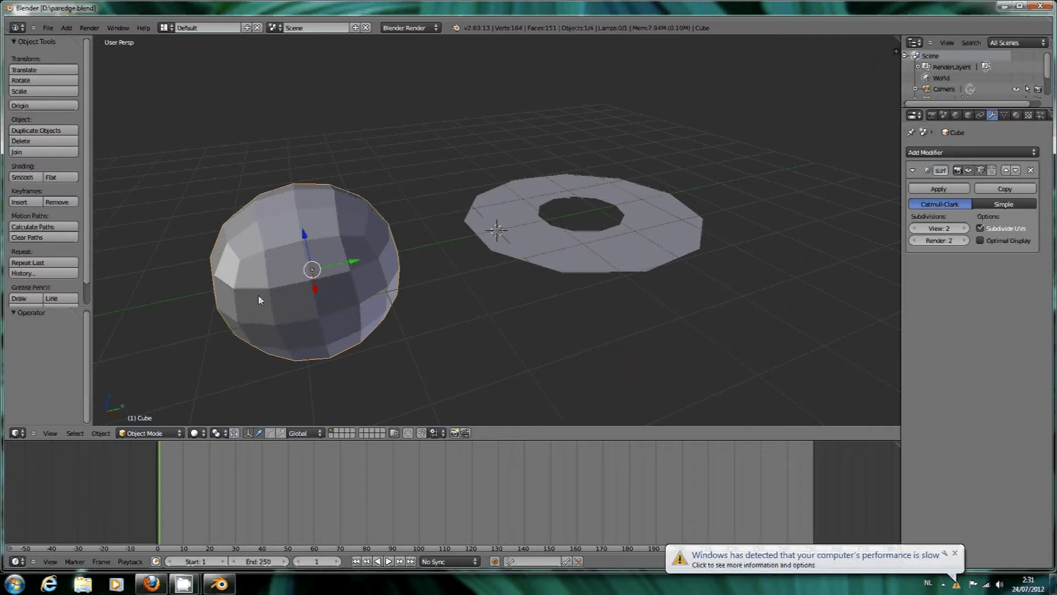
{"action": "left_click", "coordinate": [949, 563]}
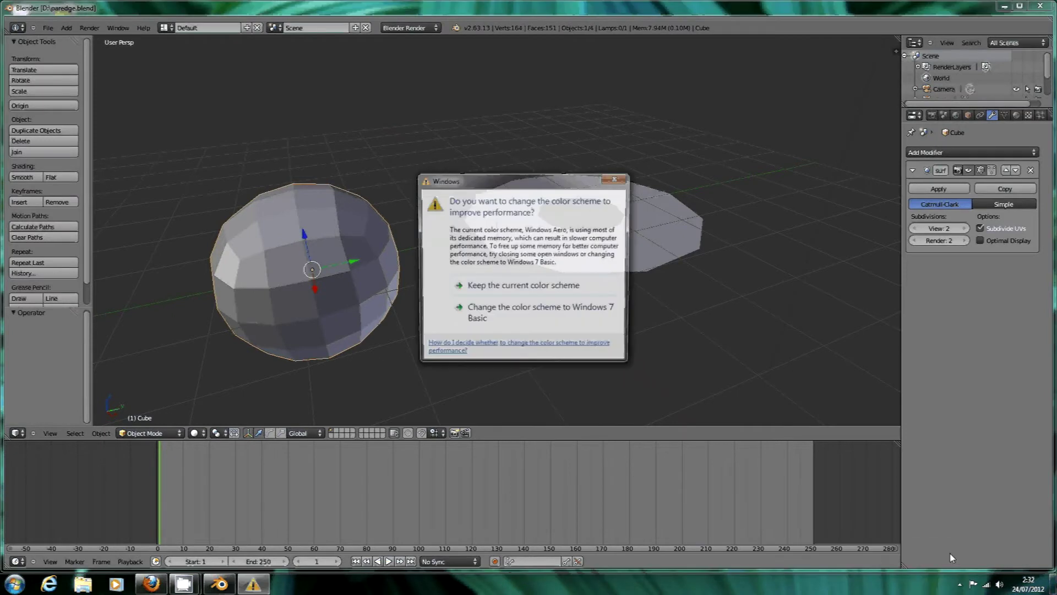
{"action": "left_click", "coordinate": [614, 180]}
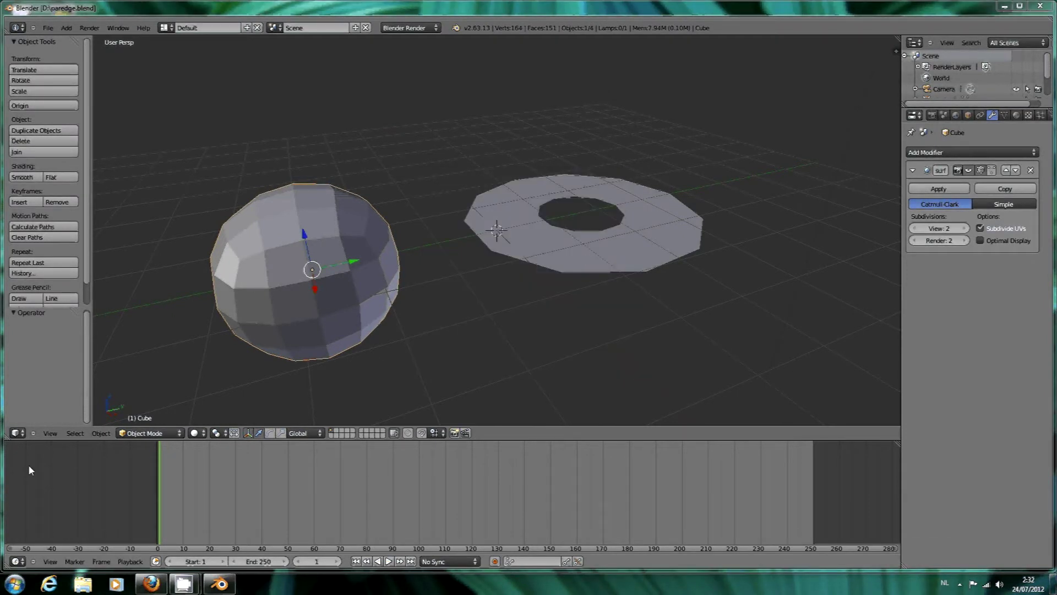
- Switch the timeline area to User Preferences and enable the Mesh: ParEdge add-on
{"action": "left_click", "coordinate": [17, 561]}
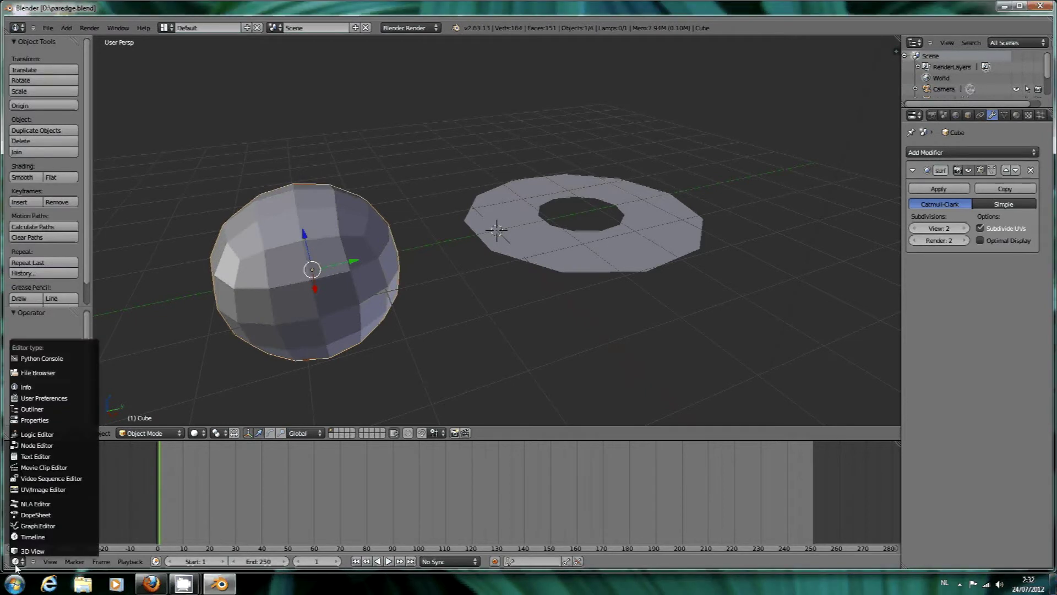
{"action": "left_click", "coordinate": [35, 398]}
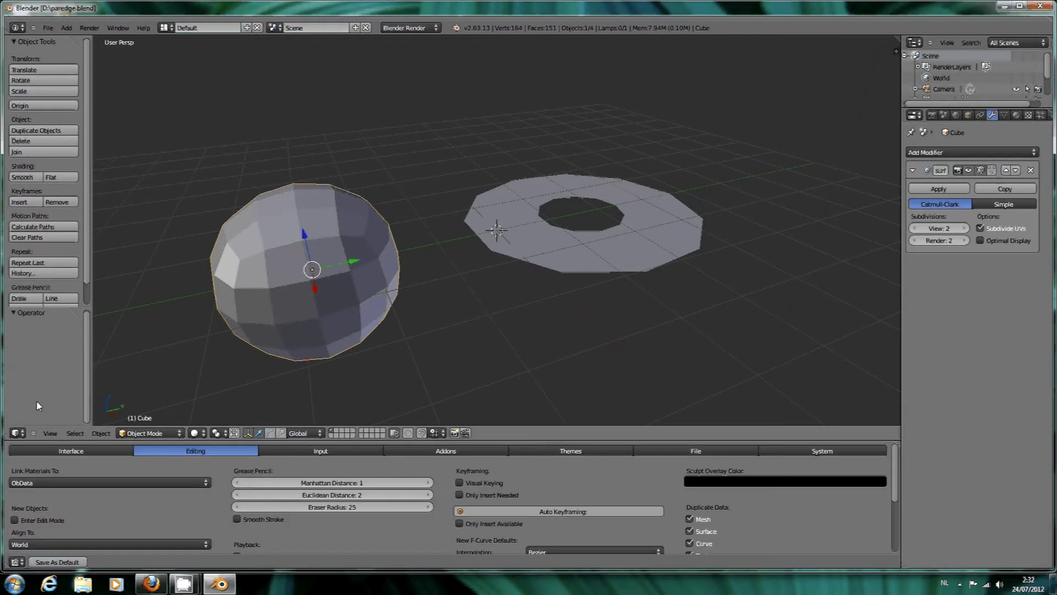
{"action": "left_click", "coordinate": [437, 451]}
{"action": "scroll", "coordinate": [147, 514], "scroll_direction": "down", "scroll_amount": 5}
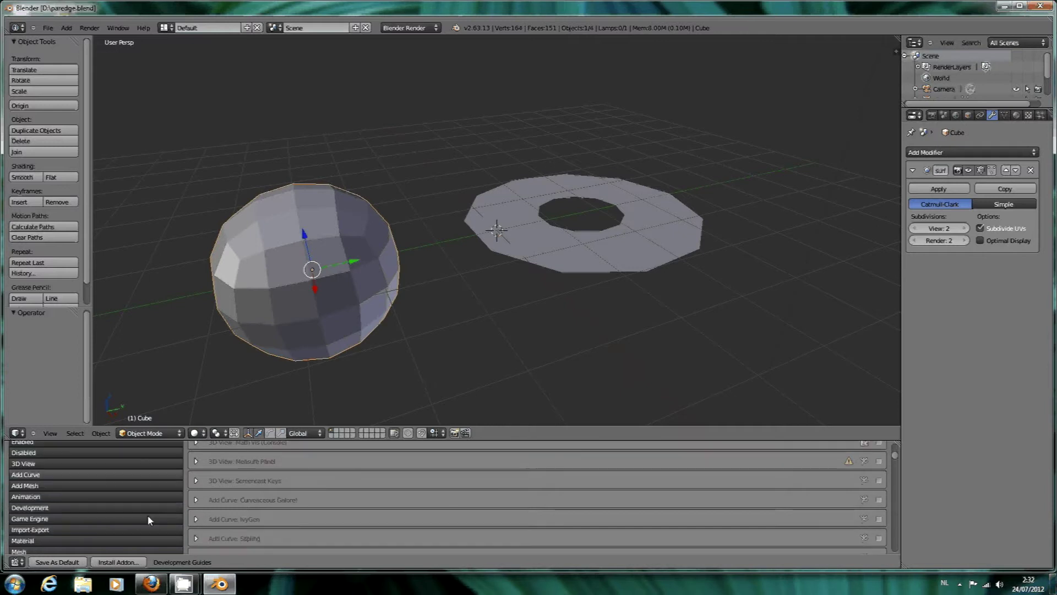
{"action": "left_click", "coordinate": [134, 528]}
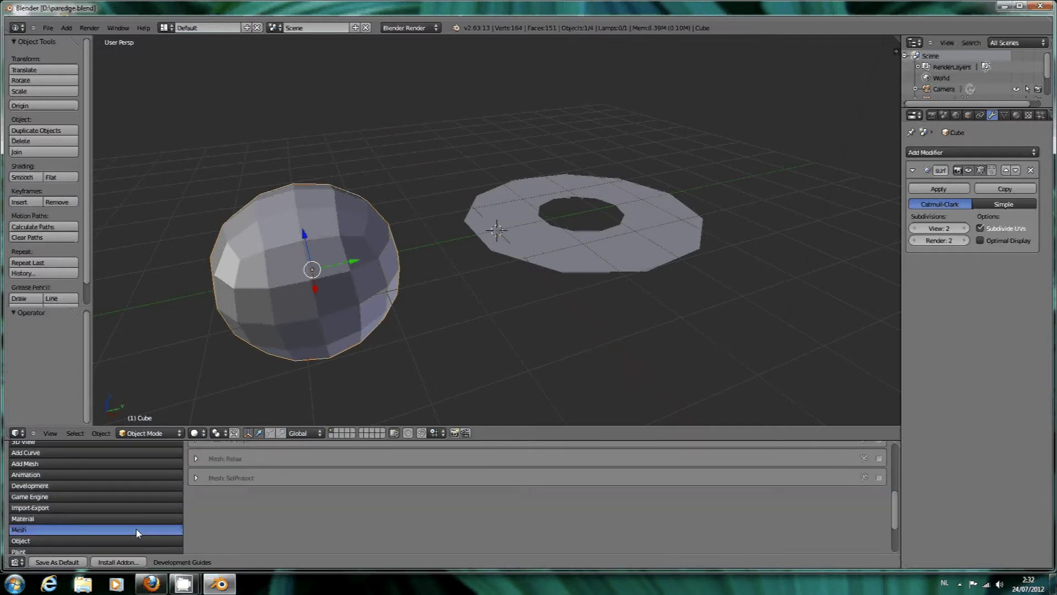
{"action": "scroll", "coordinate": [352, 522], "scroll_direction": "up", "scroll_amount": 2}
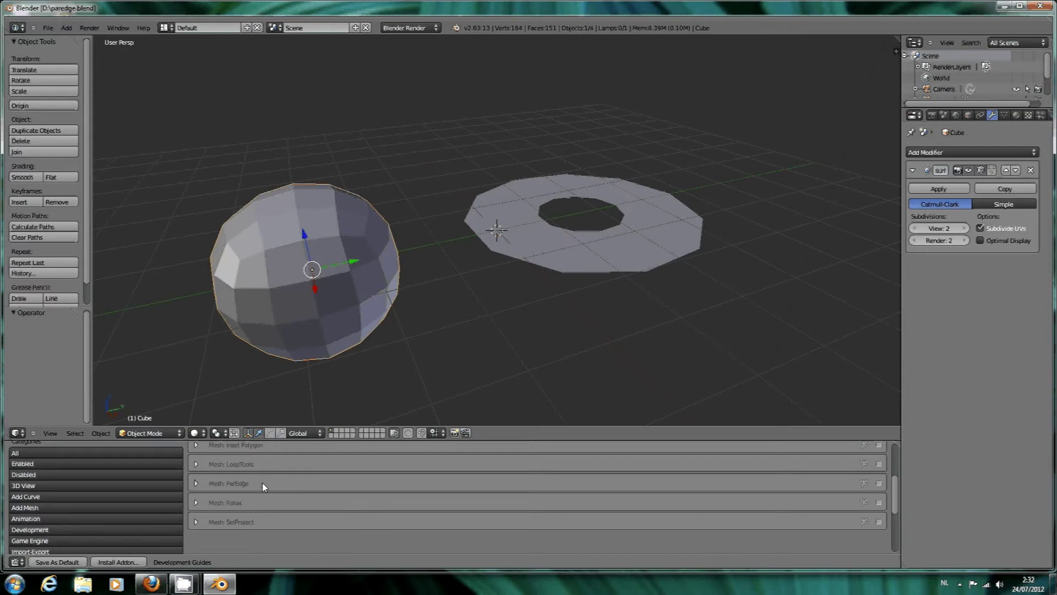
{"action": "left_click", "coordinate": [879, 484]}
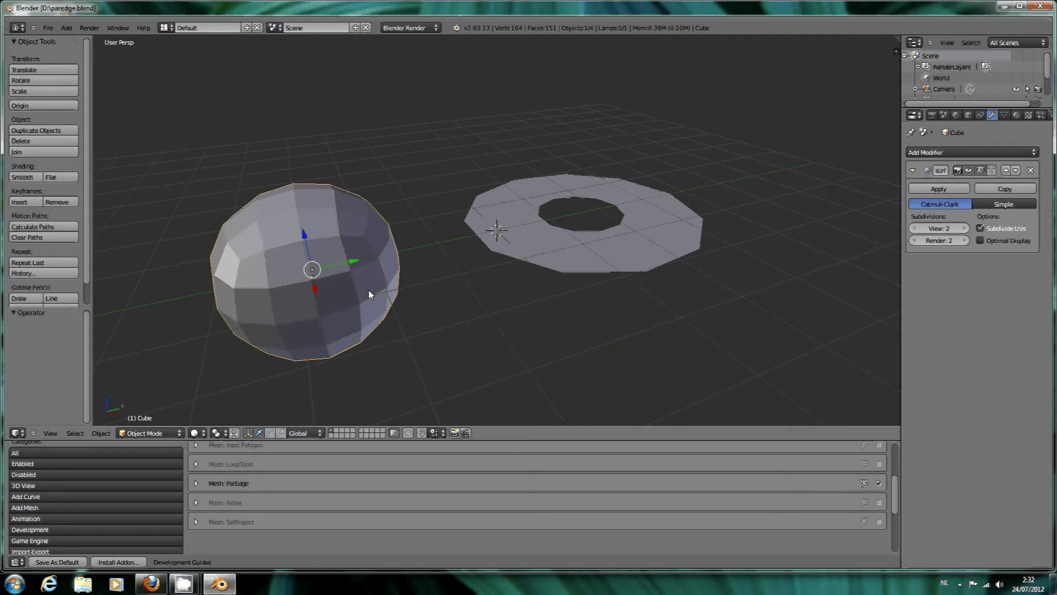
- Enter Edit Mode on the subdivided cube and select the front edge of its top face by its two end vertices
{"action": "right_click", "coordinate": [265, 262]}
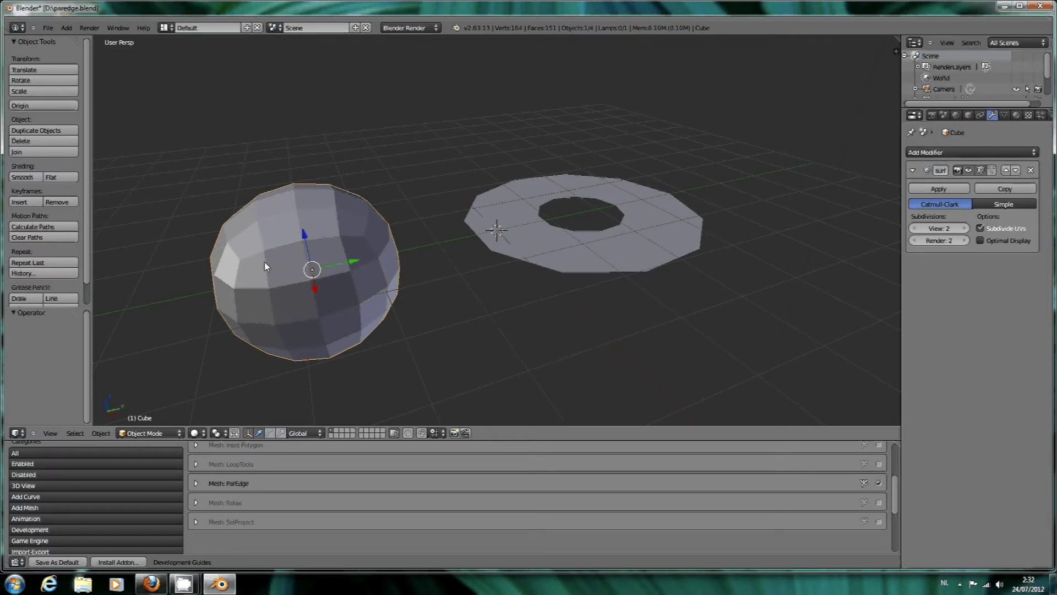
{"action": "key", "text": "Tab"}
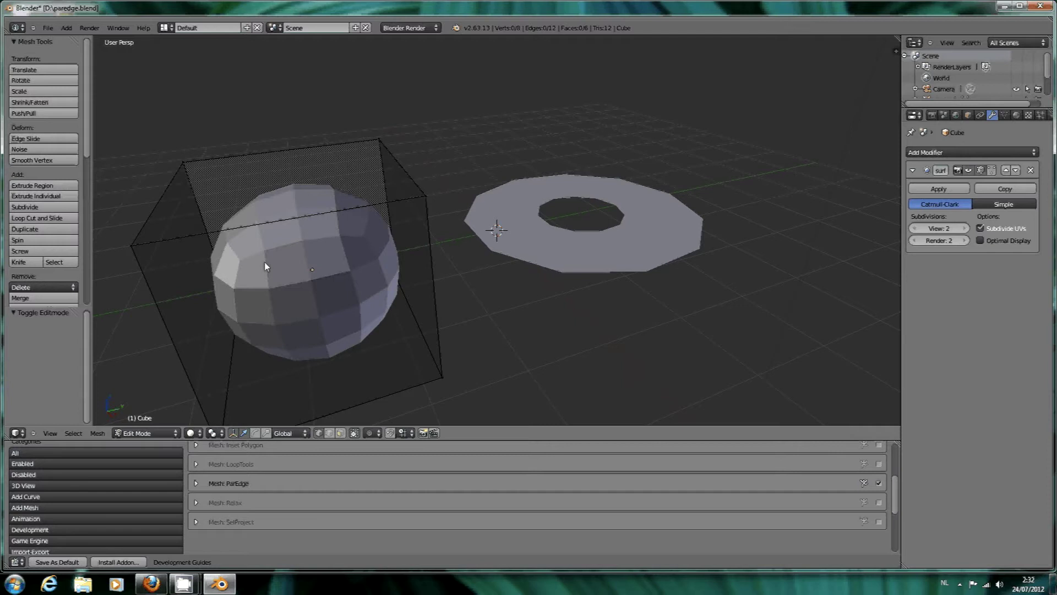
{"action": "scroll", "coordinate": [63, 227], "scroll_direction": "down", "scroll_amount": 6}
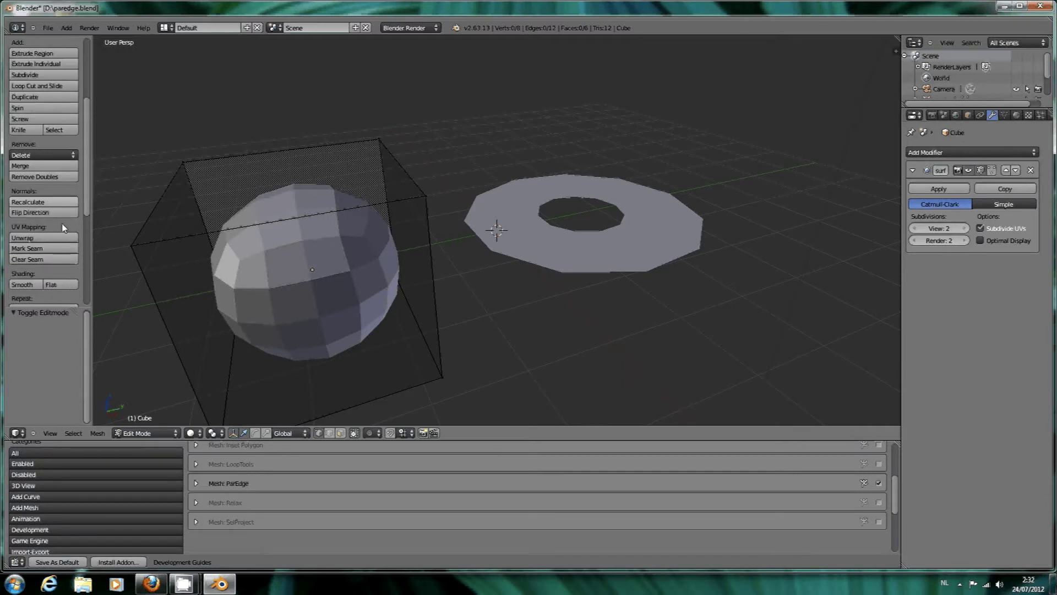
{"action": "scroll", "coordinate": [53, 269], "scroll_direction": "down", "scroll_amount": 8}
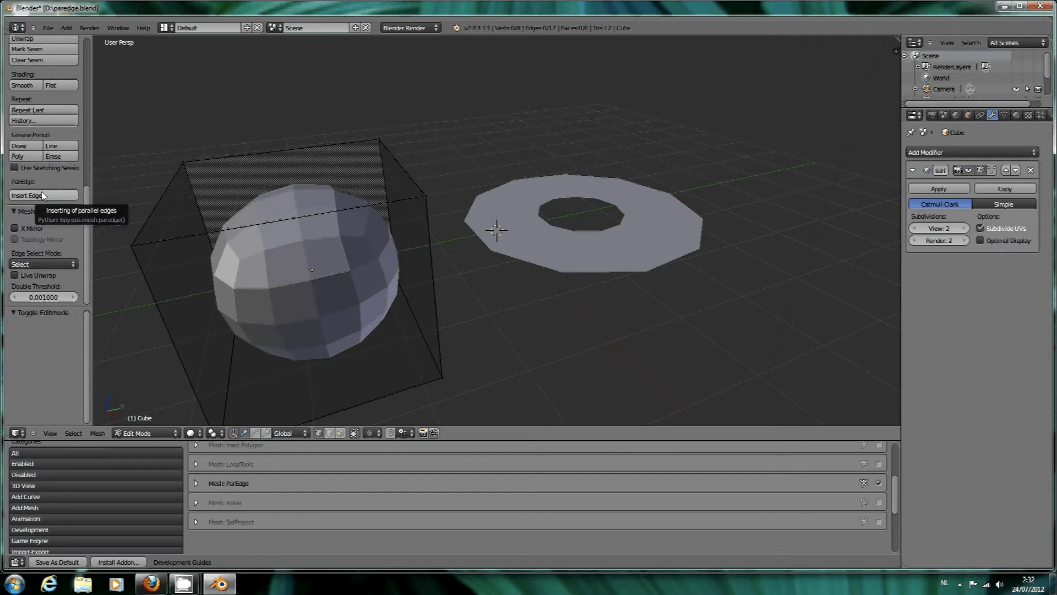
{"action": "right_click", "coordinate": [120, 227]}
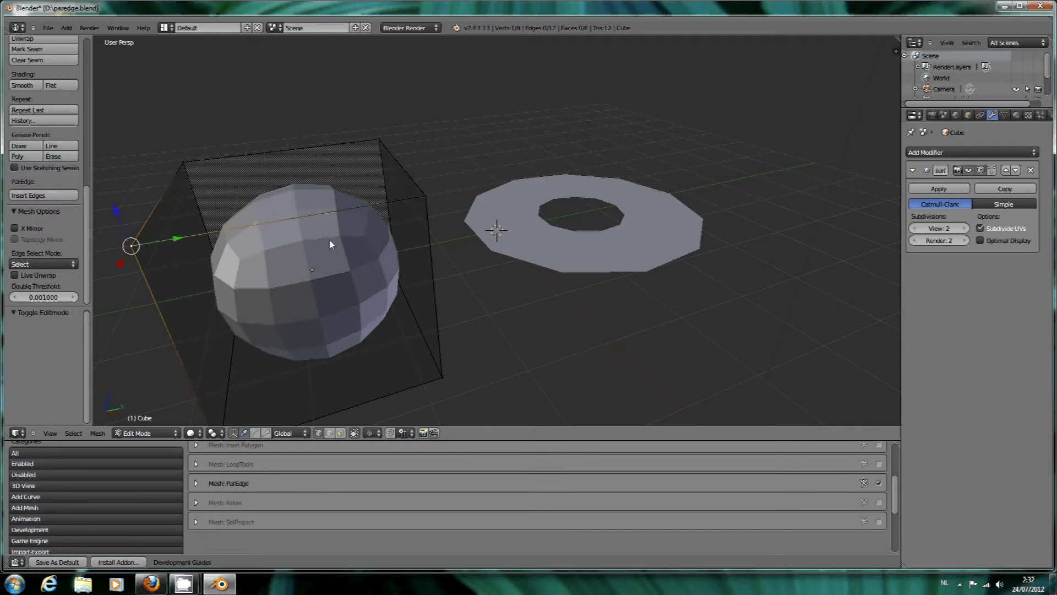
{"action": "right_click", "coordinate": [430, 190], "text": "shift"}
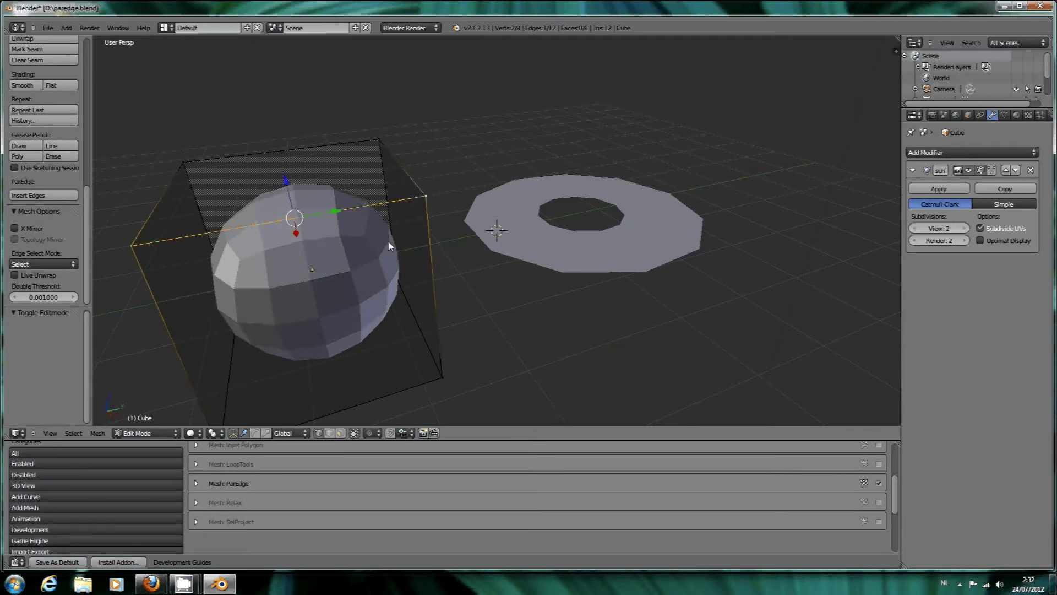
- Try inserting a ParEdge parallel edge on one side of the selected cube edge at distance -0.14
{"action": "left_click", "coordinate": [47, 198]}
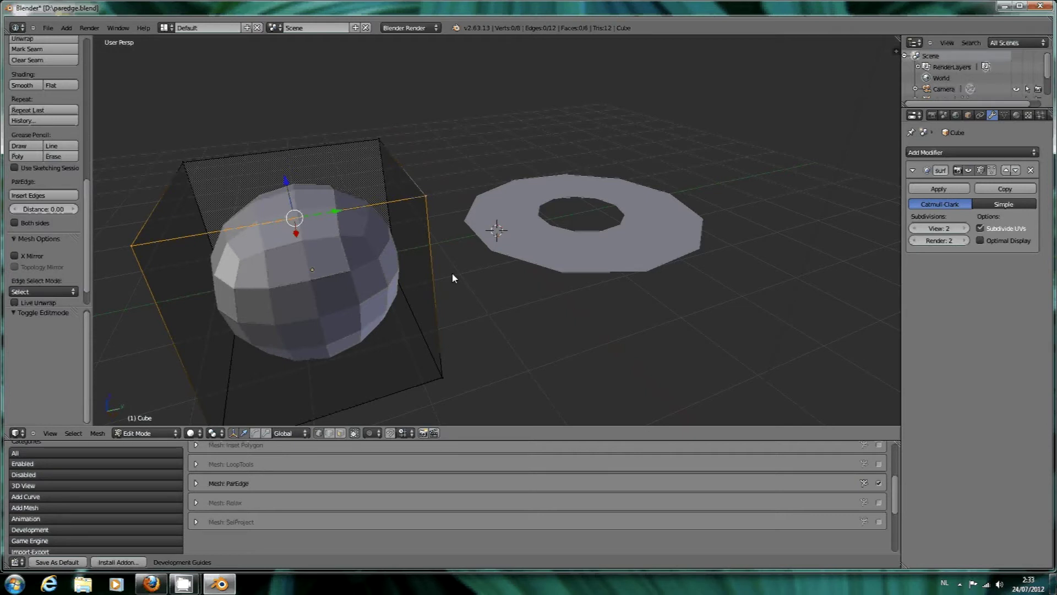
{"action": "left_click_drag", "start_coordinate": [452, 273], "coordinate": [446, 271]}
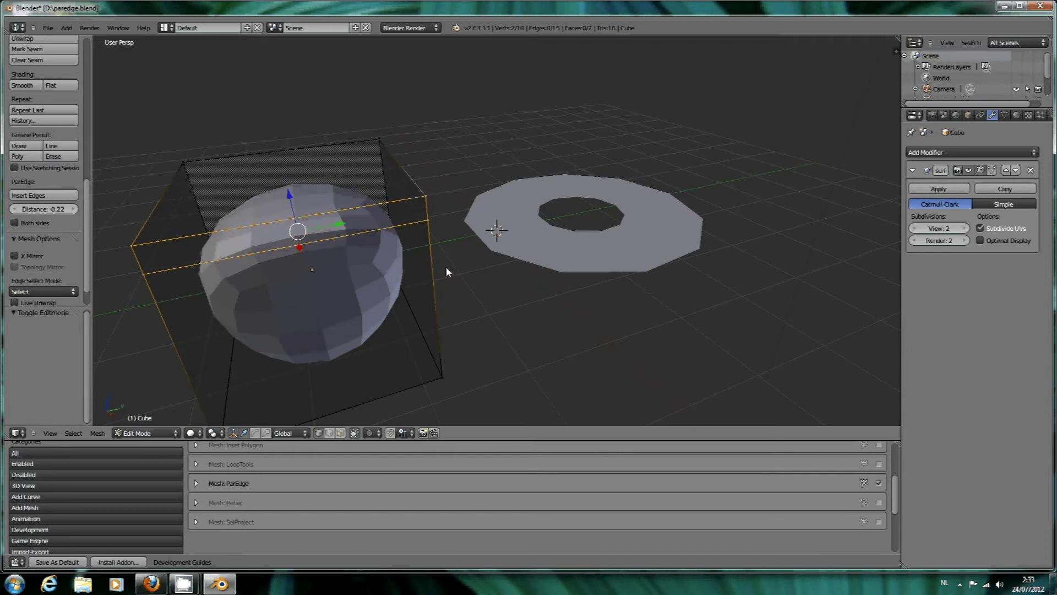
{"action": "mouse_move", "coordinate": [447, 268]}
{"action": "left_mouse_down"}
{"action": "mouse_move", "coordinate": [463, 269]}
{"action": "mouse_move", "coordinate": [449, 268]}
{"action": "left_mouse_up"}
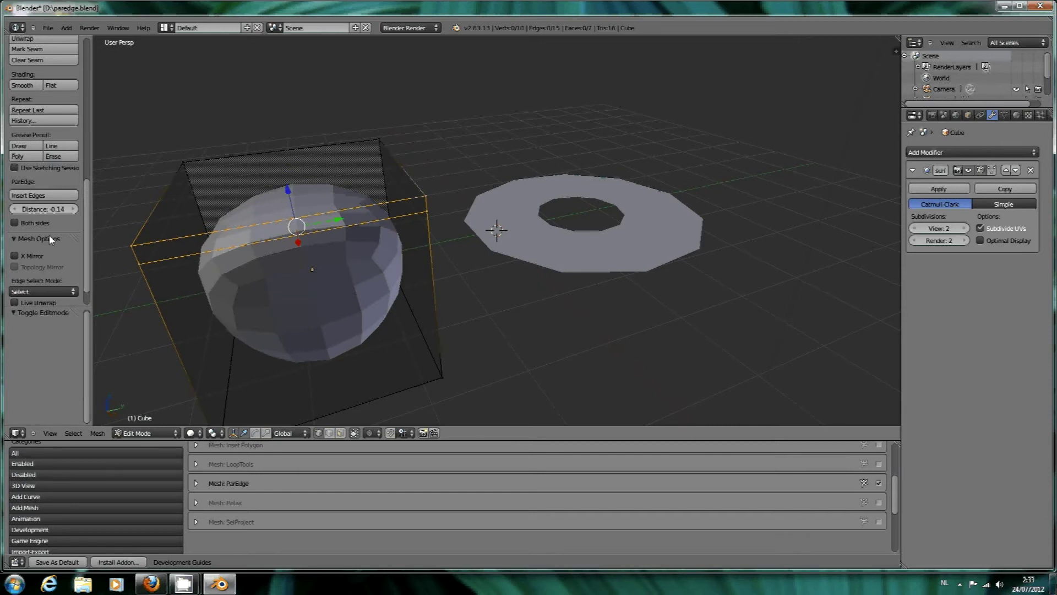
- Enable Both sides for the parallel edges, set their distance to -0.28, and undo the insertion
{"action": "left_click", "coordinate": [15, 222]}
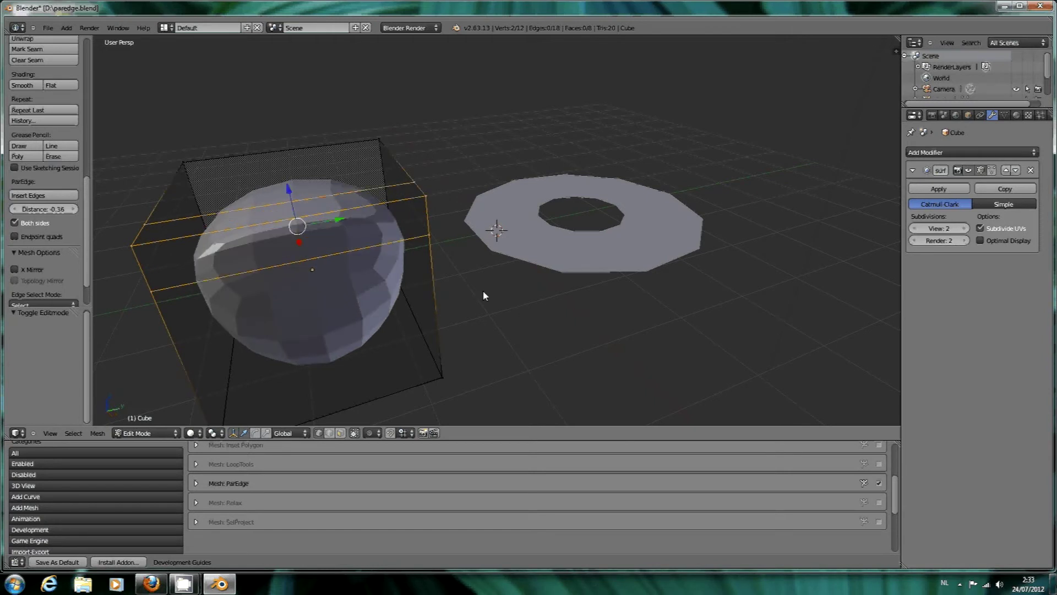
{"action": "left_click_drag", "start_coordinate": [491, 289], "coordinate": [488, 287]}
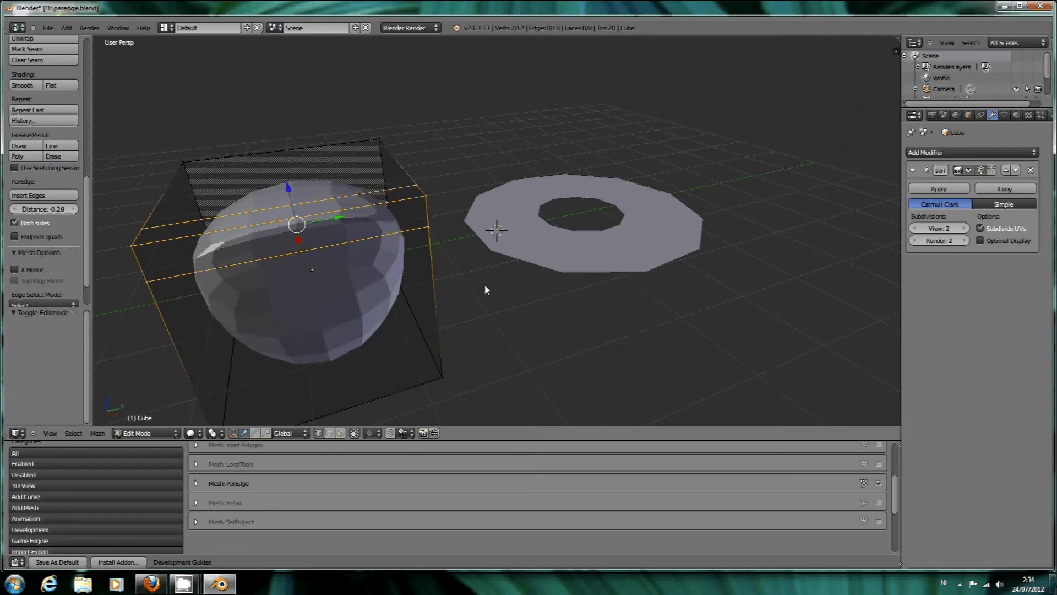
{"action": "key", "text": "ctrl+z"}
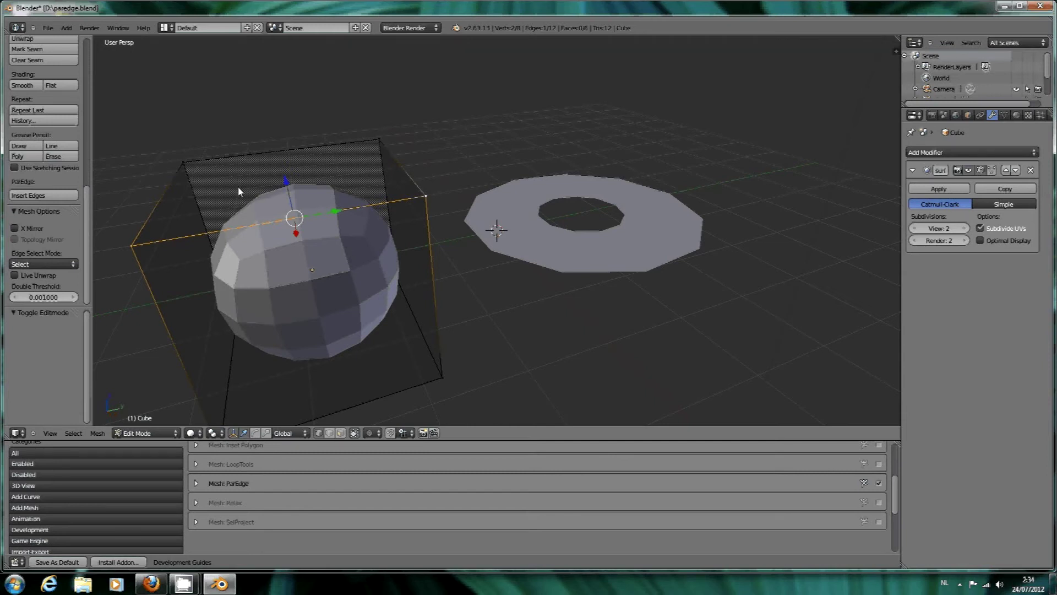
- Extend the selection to all four top-face vertices of the cube and insert parallel edges on both sides at distance -0.28
{"action": "right_click", "coordinate": [207, 149], "text": "shift"}
{"action": "right_click", "coordinate": [377, 139], "text": "shift"}
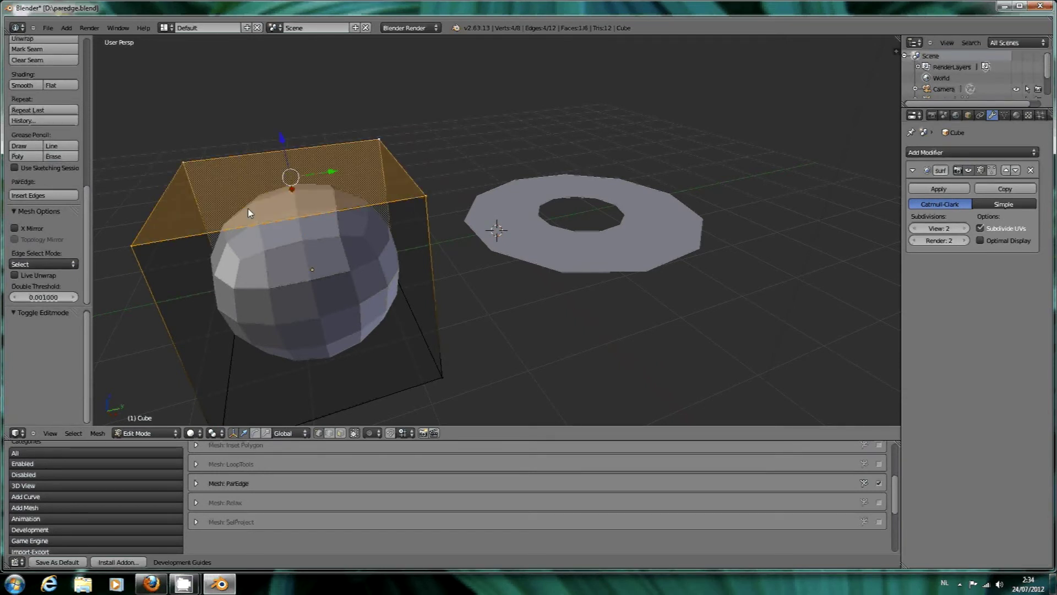
{"action": "left_click", "coordinate": [66, 195]}
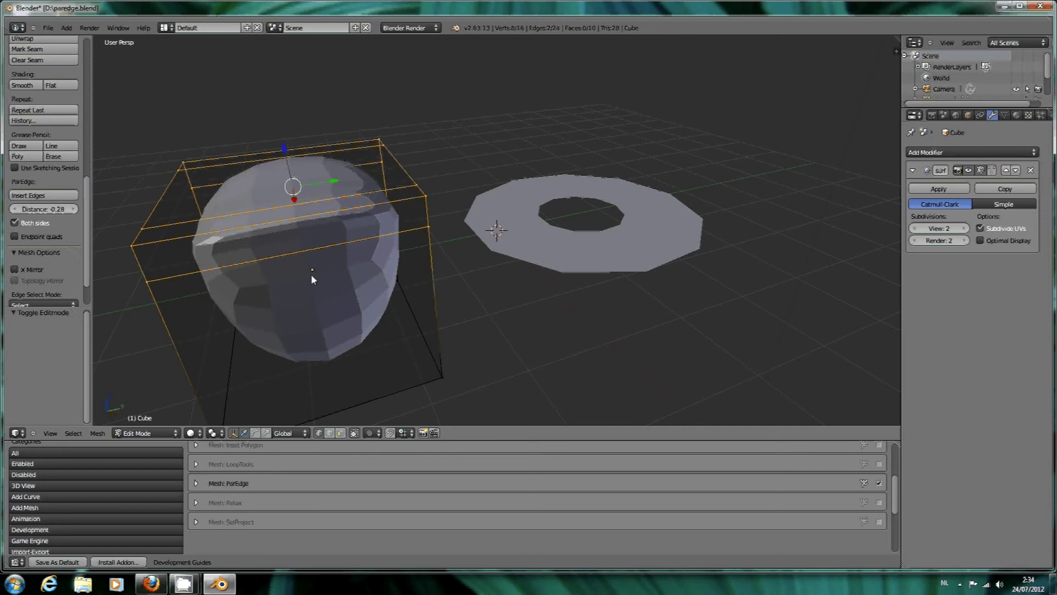
{"action": "key", "text": "Return"}
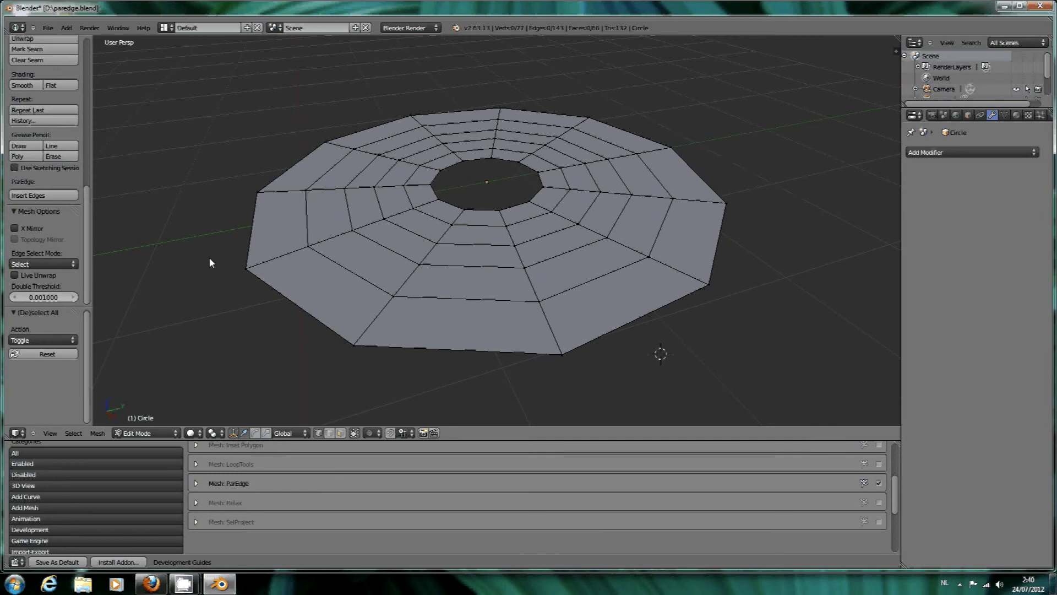
- Select the inner vertices along three separate radial edge rows of the ring mesh: four, four and three vertices
{"action": "right_click", "coordinate": [308, 188]}
{"action": "right_click", "coordinate": [344, 188], "text": "shift"}
{"action": "right_click", "coordinate": [377, 186], "text": "shift"}
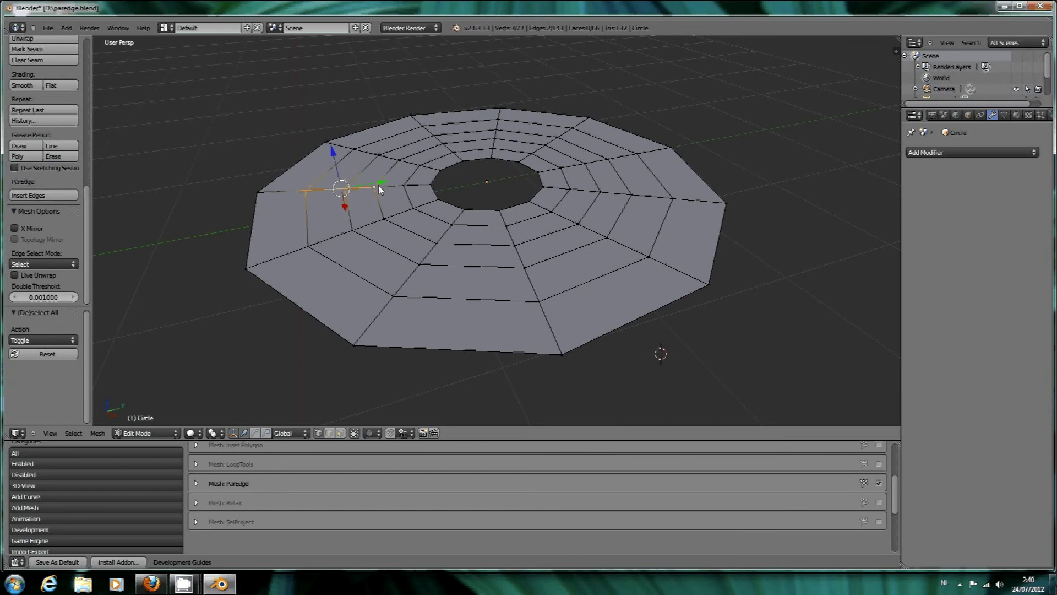
{"action": "right_click", "coordinate": [405, 186], "text": "shift"}
{"action": "right_click", "coordinate": [394, 296], "text": "shift"}
{"action": "right_click", "coordinate": [420, 264], "text": "shift"}
{"action": "right_click", "coordinate": [439, 243], "text": "shift"}
{"action": "right_click", "coordinate": [452, 225], "text": "shift"}
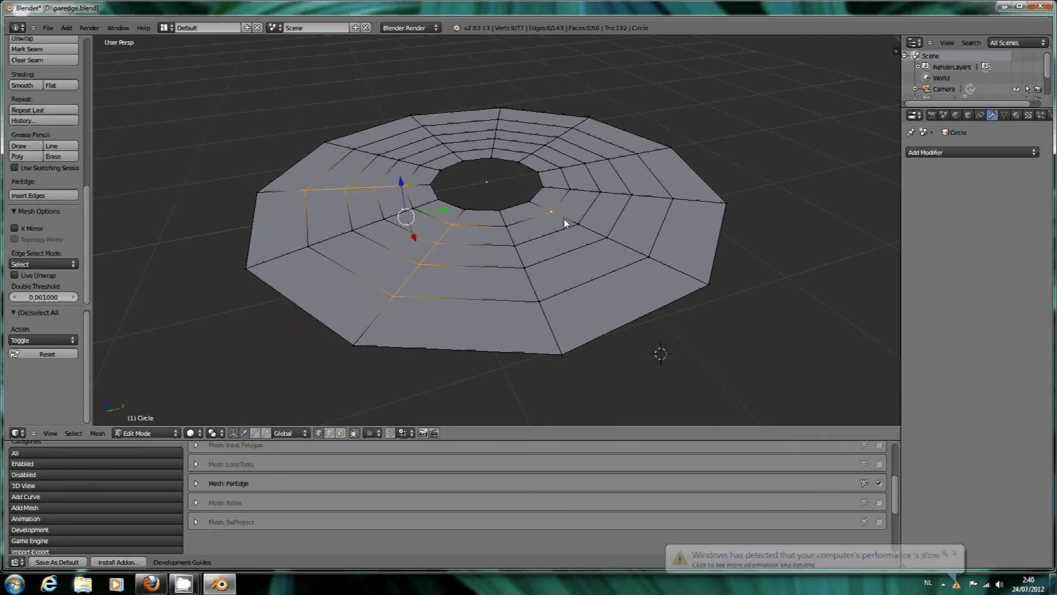
{"action": "right_click", "coordinate": [550, 210], "text": "shift"}
{"action": "right_click", "coordinate": [578, 223], "text": "shift"}
{"action": "right_click", "coordinate": [607, 237], "text": "shift"}
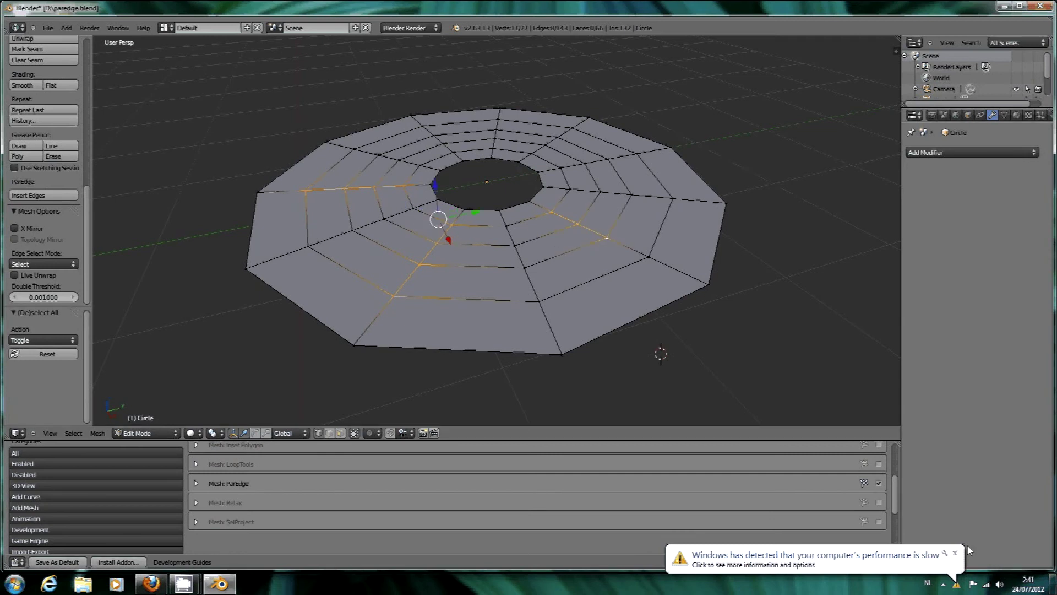
{"action": "left_click", "coordinate": [955, 553]}
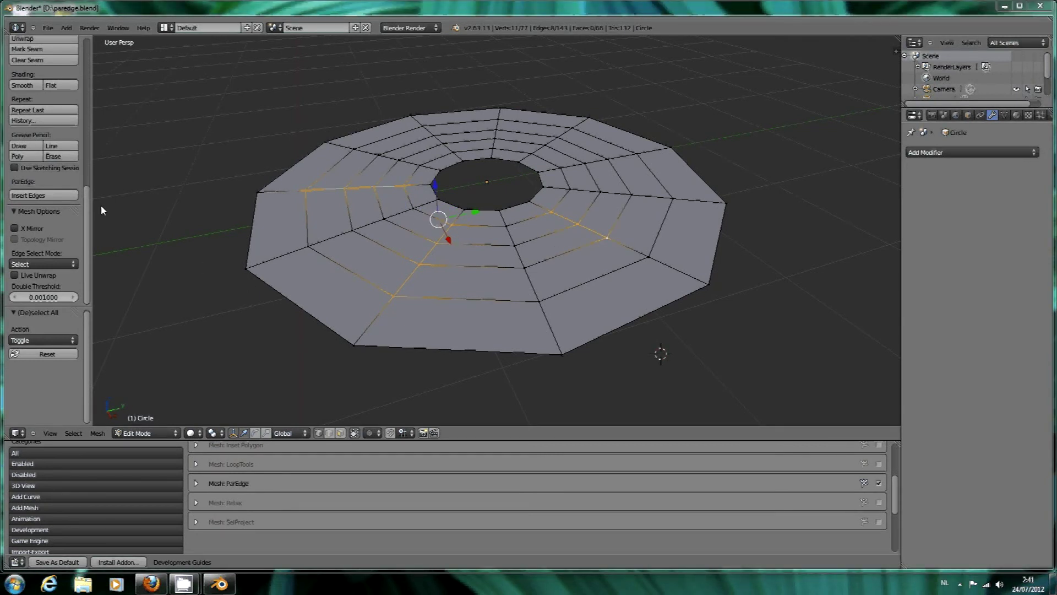
- Insert parallel edges on both sides of the three selected rows with Endpoint quads enabled and a distance of about -0.07
{"action": "left_click", "coordinate": [49, 195]}
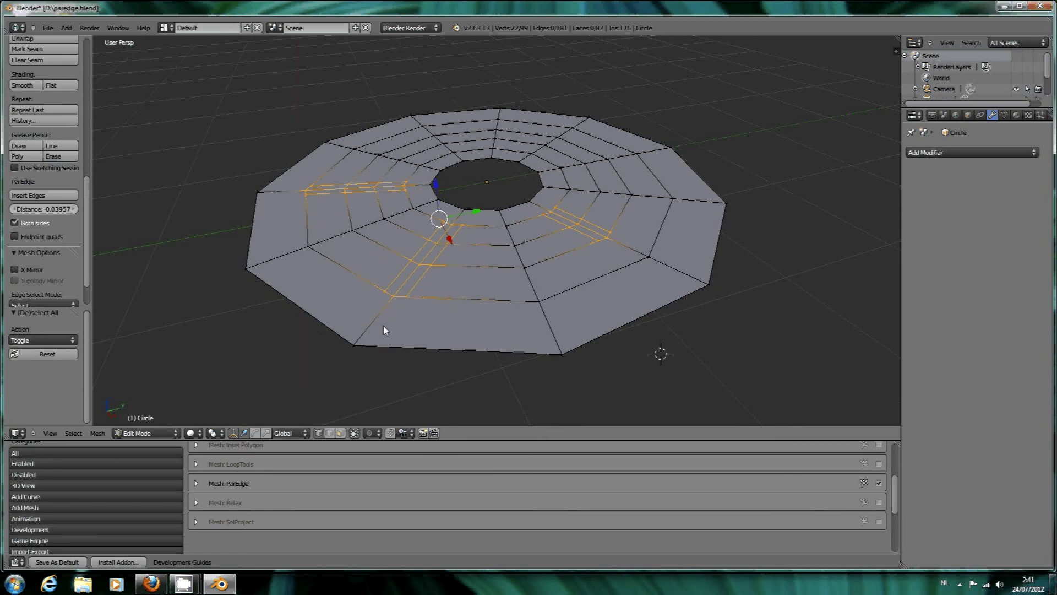
{"action": "left_click", "coordinate": [15, 236]}
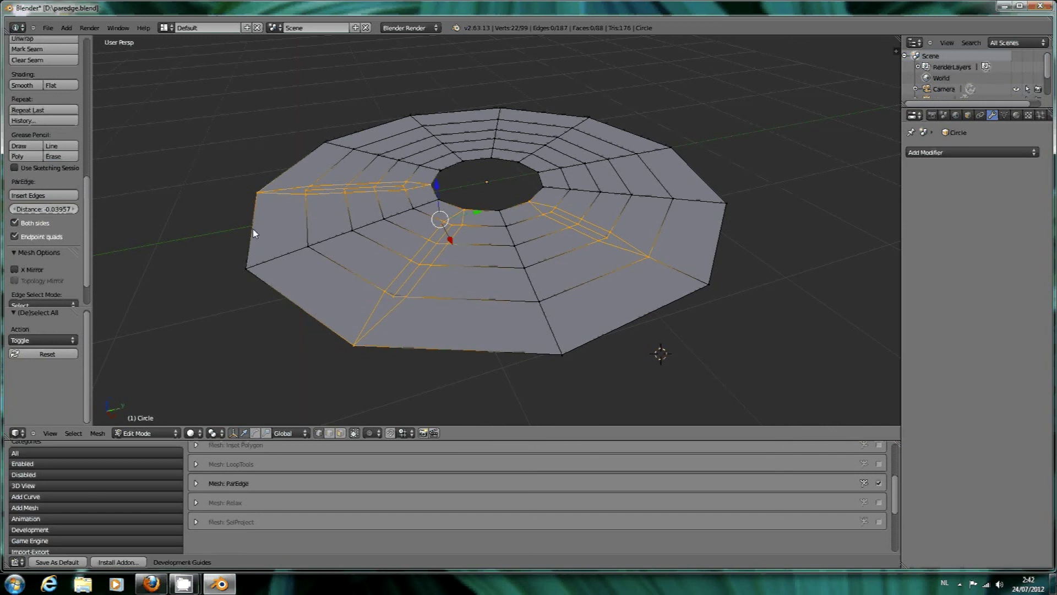
{"action": "left_click_drag", "start_coordinate": [459, 295], "coordinate": [457, 292]}
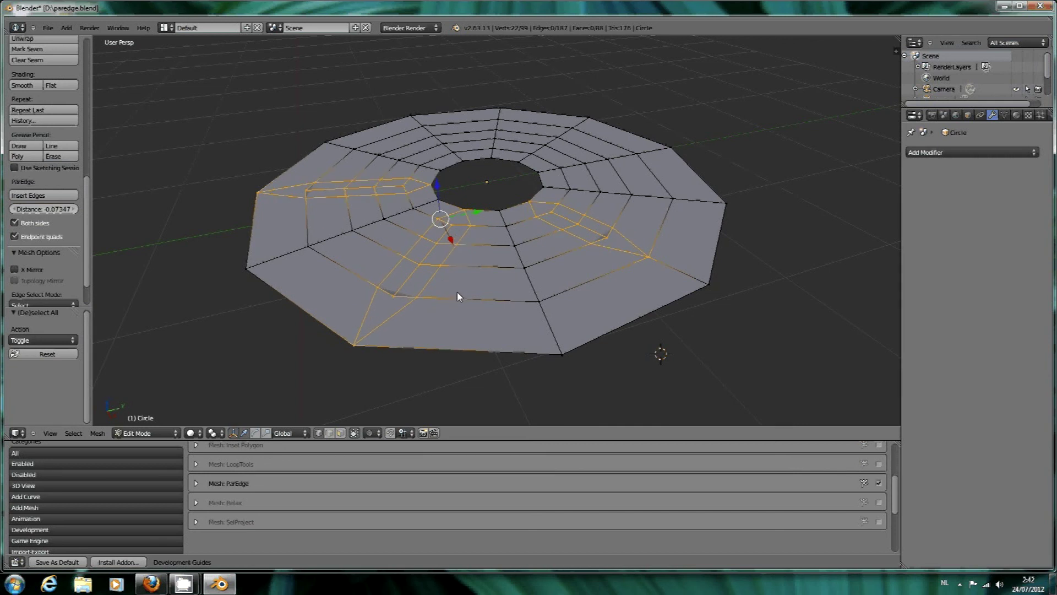
{"action": "left_click", "coordinate": [490, 380]}
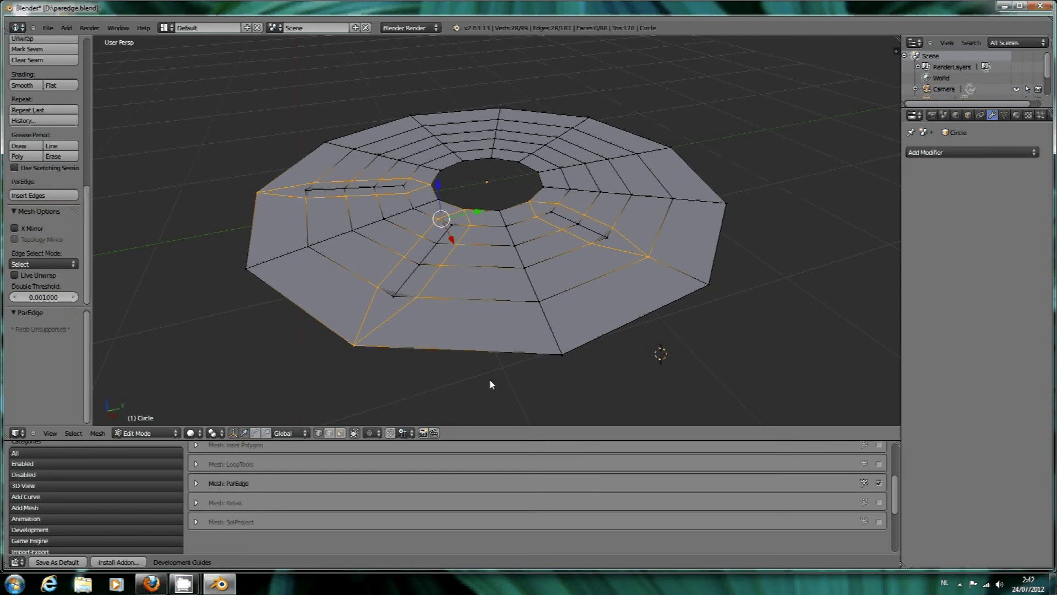